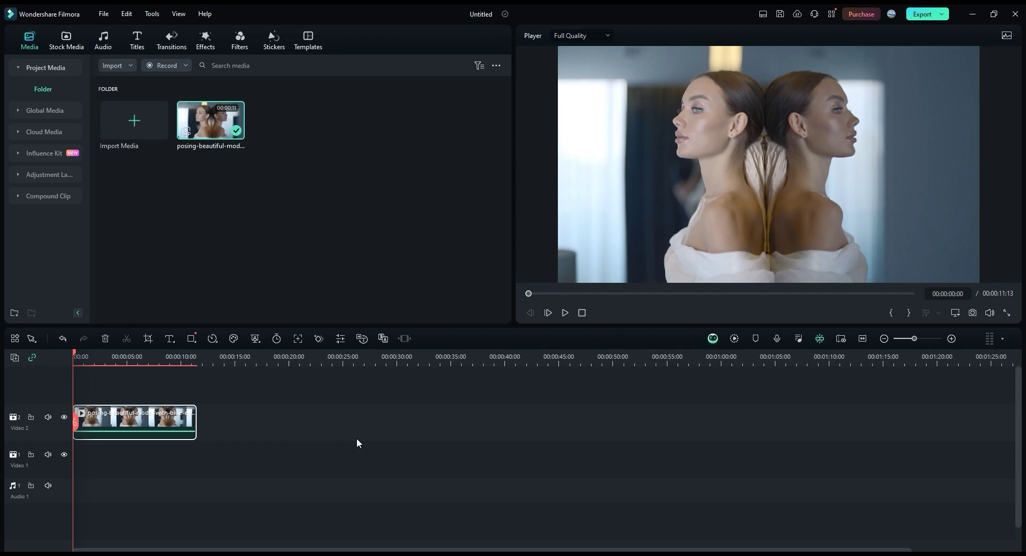
Step: Switch the workspace to the Timeline layout and open the selected video clip's color settings
left_click(763, 15)
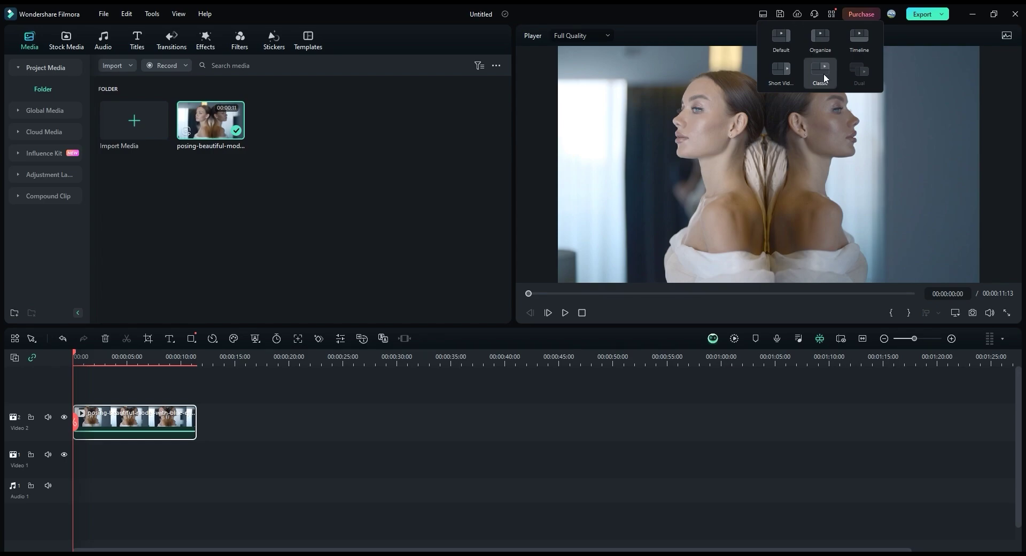
left_click(859, 38)
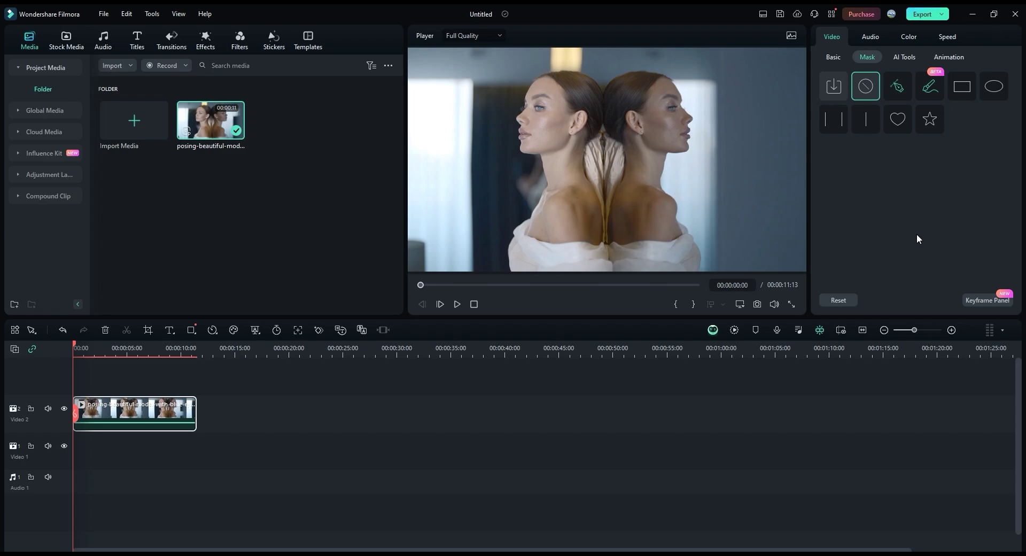
left_click(908, 38)
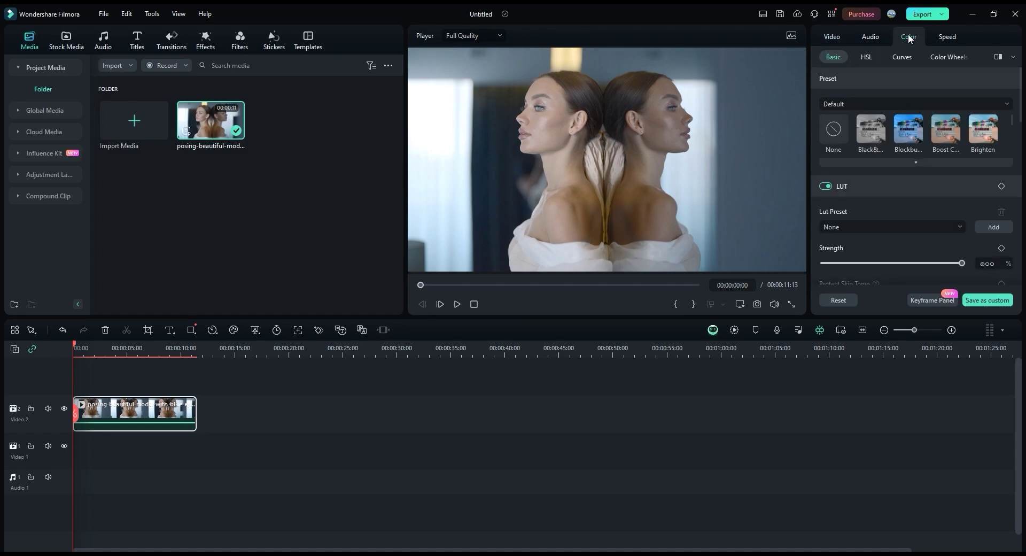
Step: Apply the GPLog 709 Style LUT preset to the video clip
scroll(870, 160, "down", 1)
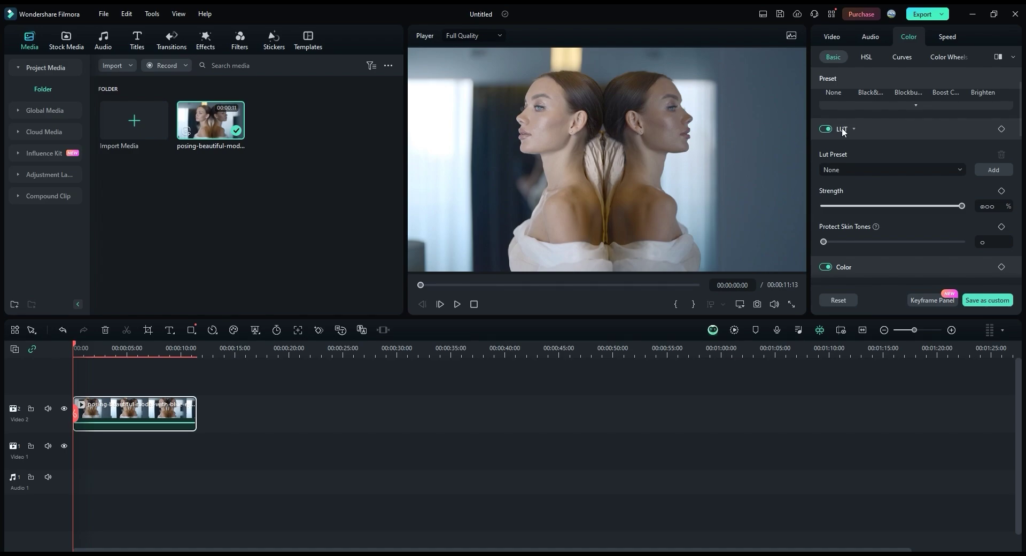
left_click(854, 128)
left_click(854, 128)
left_click(960, 170)
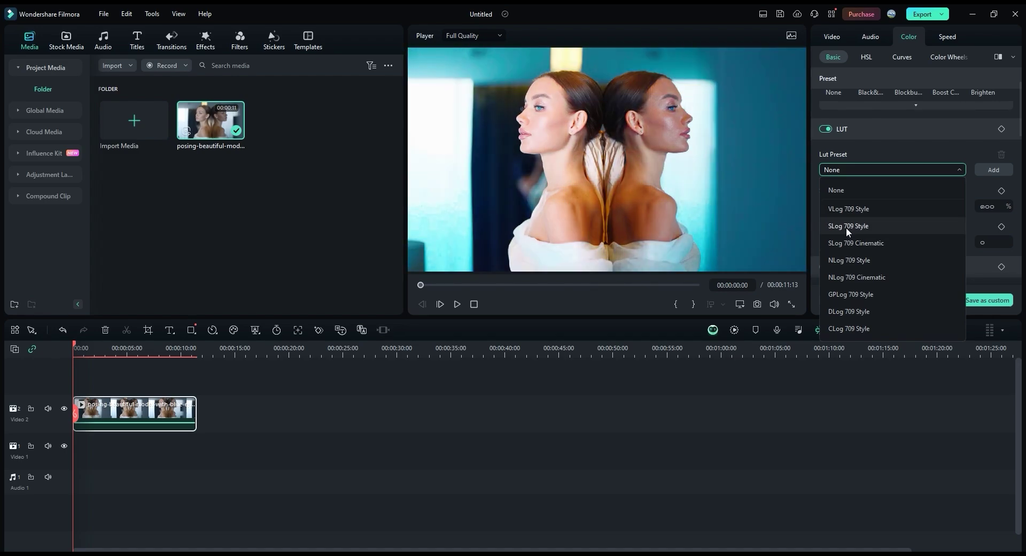
left_click(843, 295)
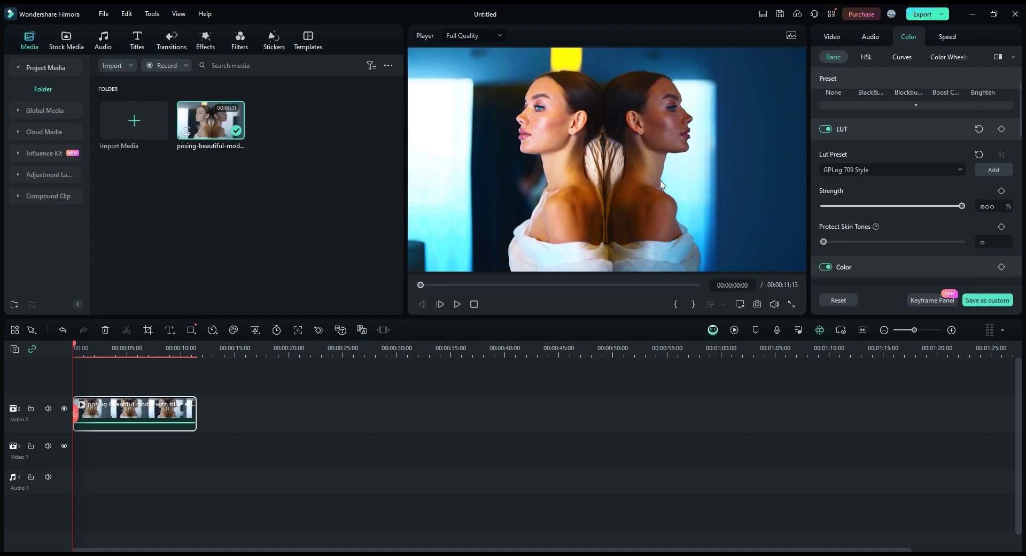
Step: Raise the LUT's Protect Skin Tones amount to roughly 70 percent of its range
left_click_drag(1020, 130, 1020, 142)
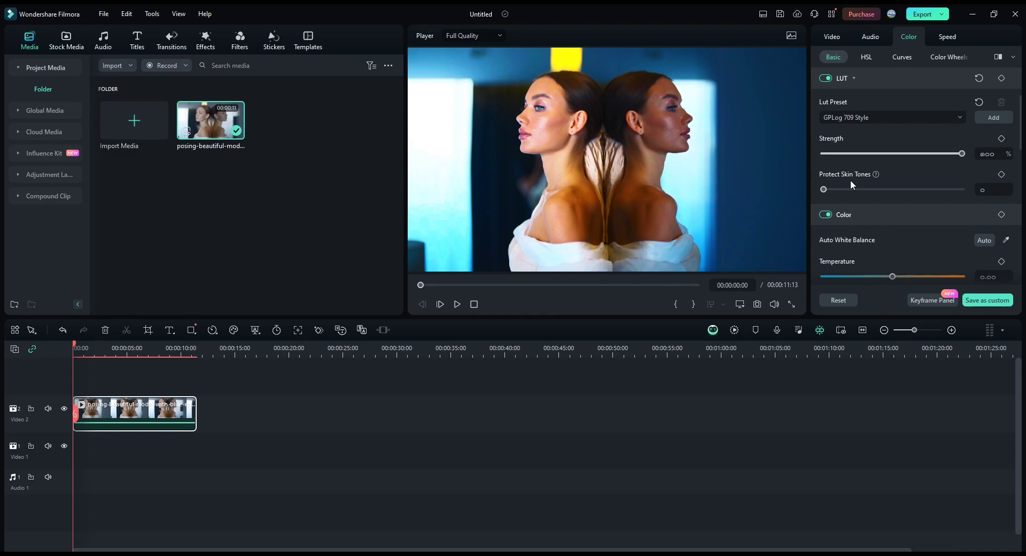
left_click(824, 189)
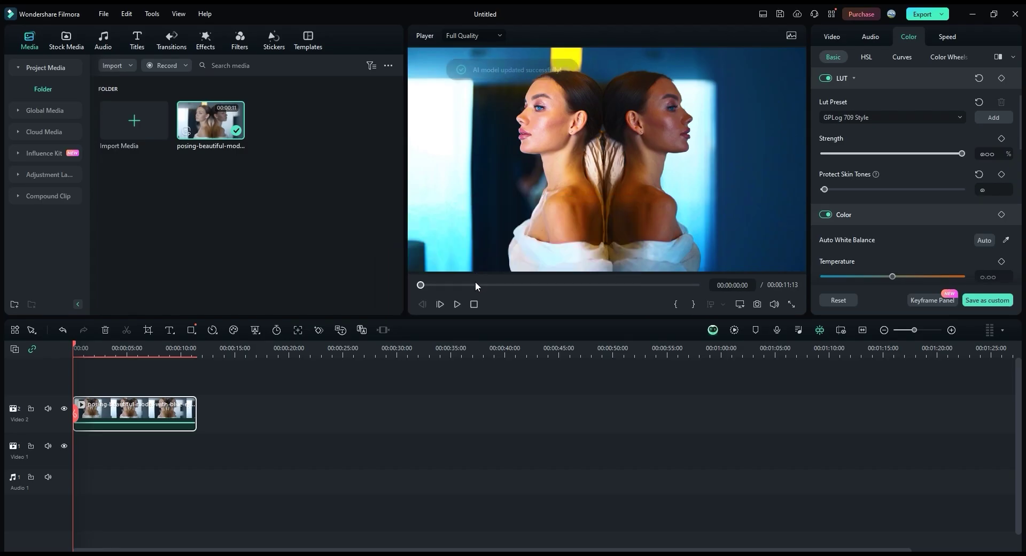
left_click_drag(824, 189, 922, 196)
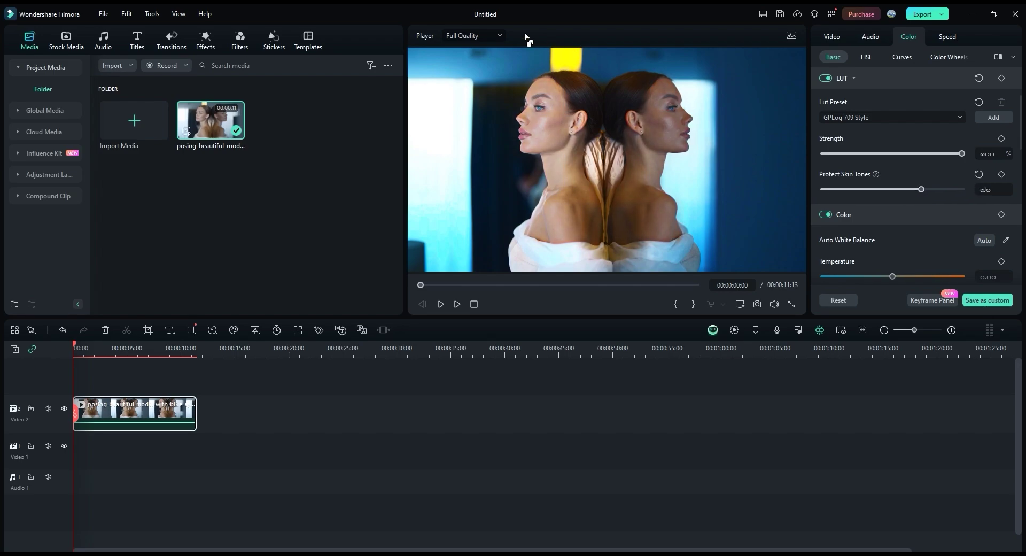
left_click_drag(924, 191, 912, 190)
mouse_move(930, 190)
left_mouse_down()
mouse_move(902, 191)
mouse_move(924, 190)
left_mouse_up()
Step: Play back the graded clip and lower the LUT's Protect Skin Tones slightly, to just under two-thirds of its range
left_click(457, 304)
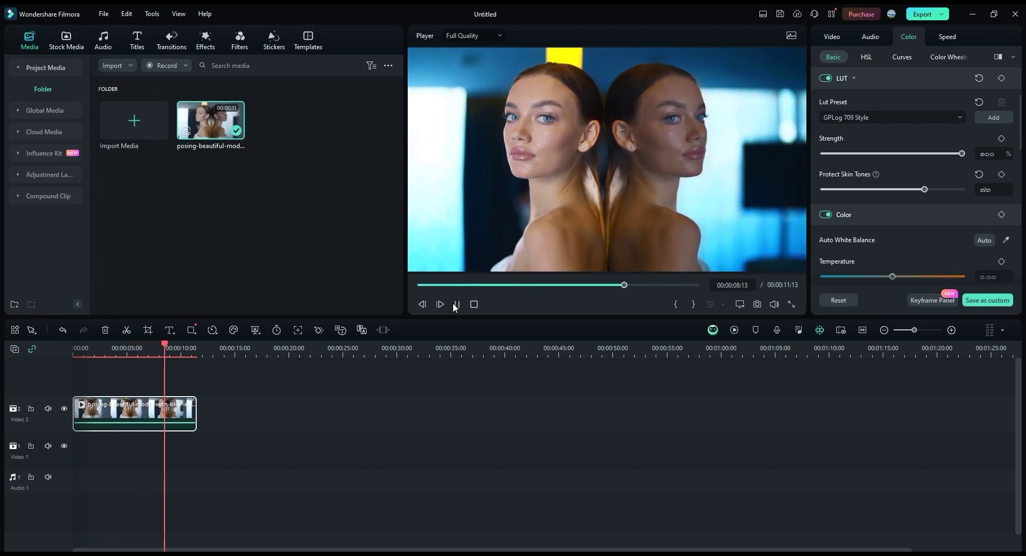
left_click(455, 305)
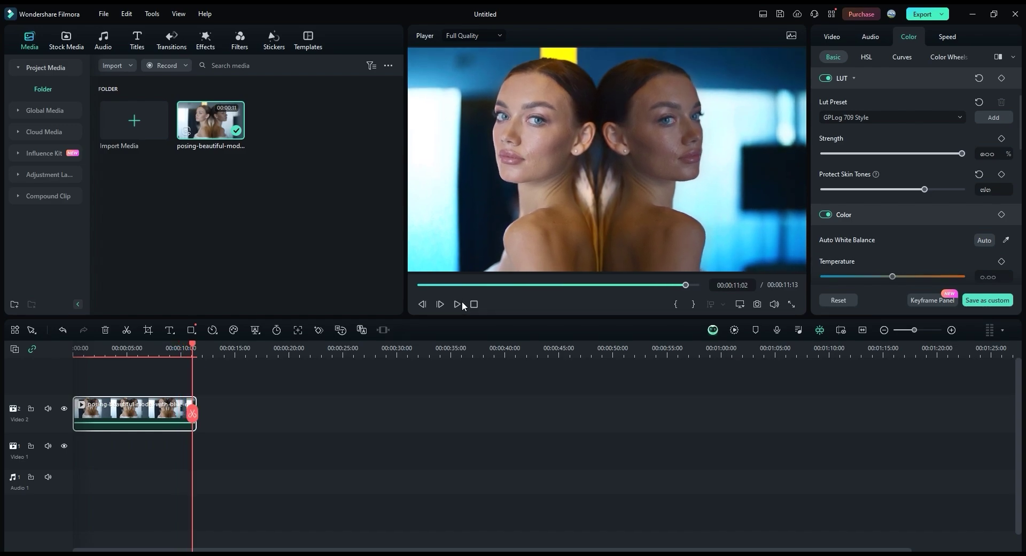
mouse_move(928, 192)
left_mouse_down()
mouse_move(941, 191)
mouse_move(901, 196)
mouse_move(934, 195)
mouse_move(914, 193)
left_mouse_up()
scroll(918, 225, "up", 2)
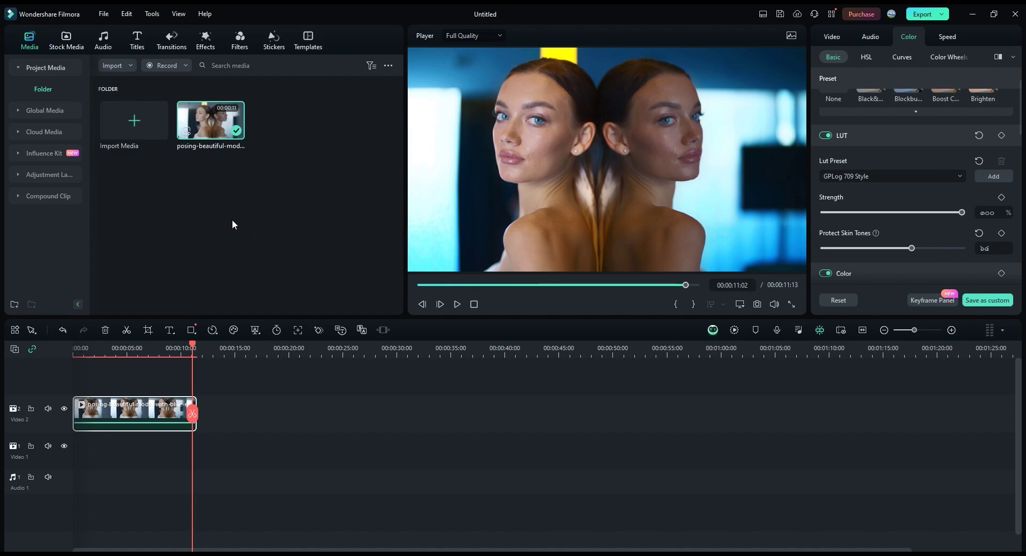
Step: Add the Fading Memory filter from the Lifestyle category above the video clip, starting at the beginning of the timeline
left_click(238, 46)
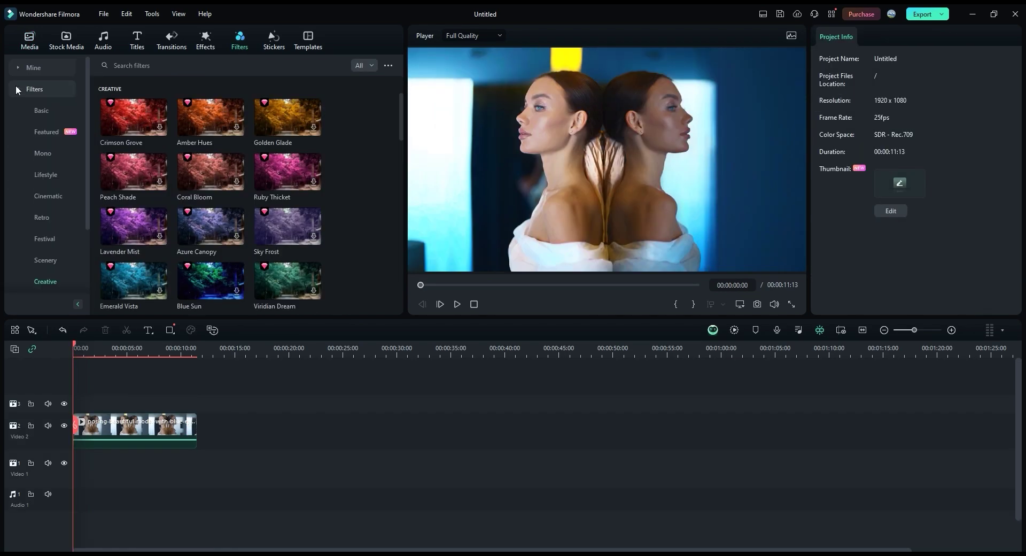
left_click(36, 106)
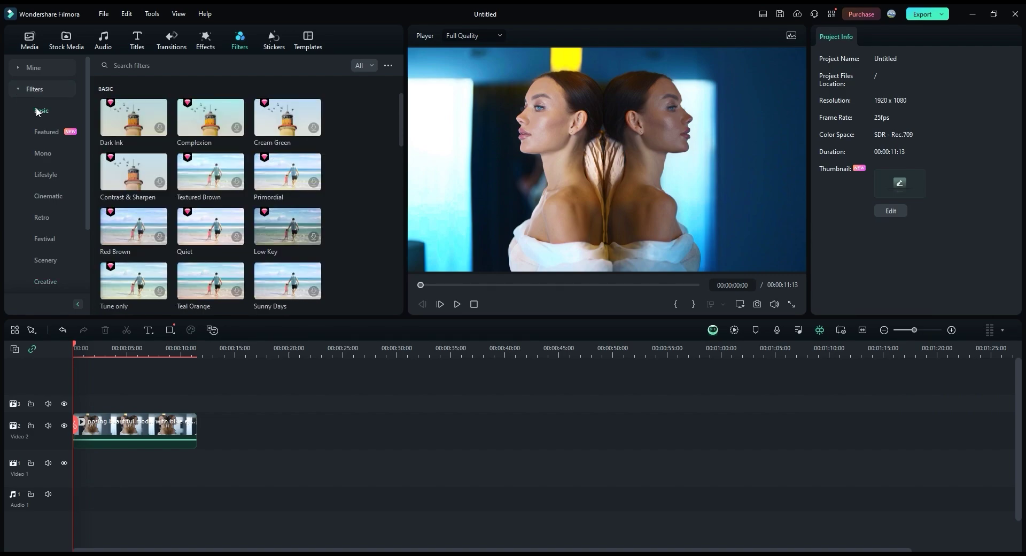
left_click(42, 172)
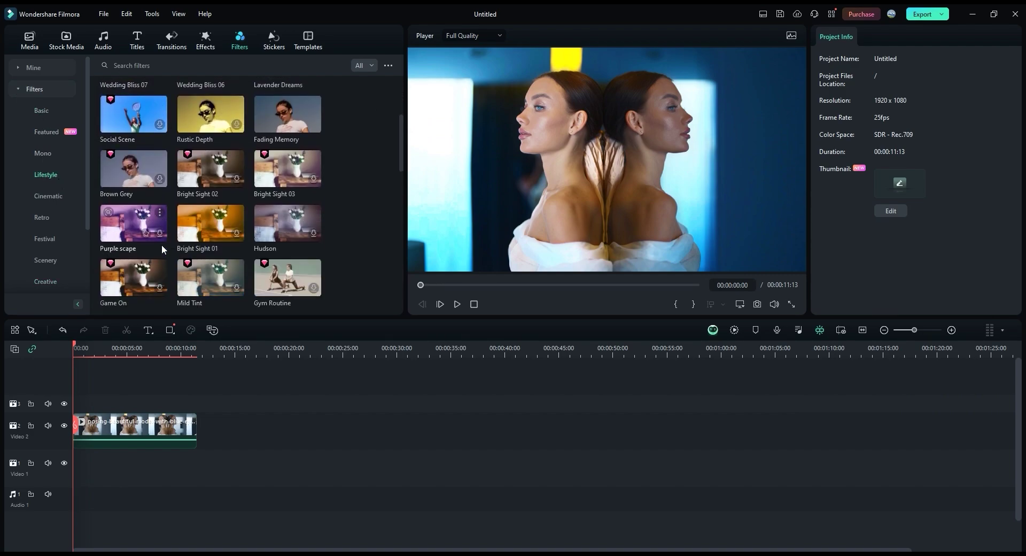
left_click_drag(284, 121, 89, 405)
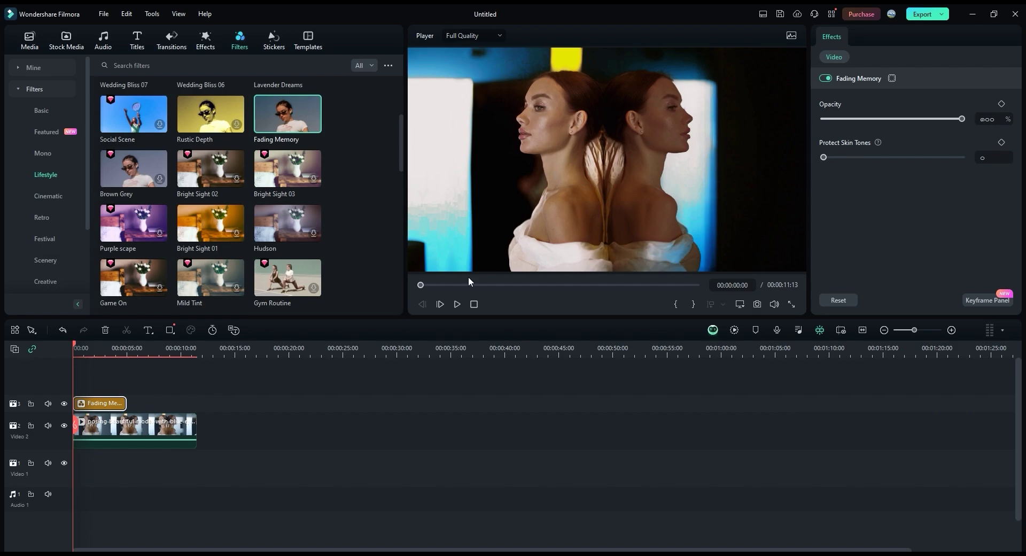
Step: Preview the Fading Memory filter and raise its Protect Skin Tones amount to about 80
left_click(457, 303)
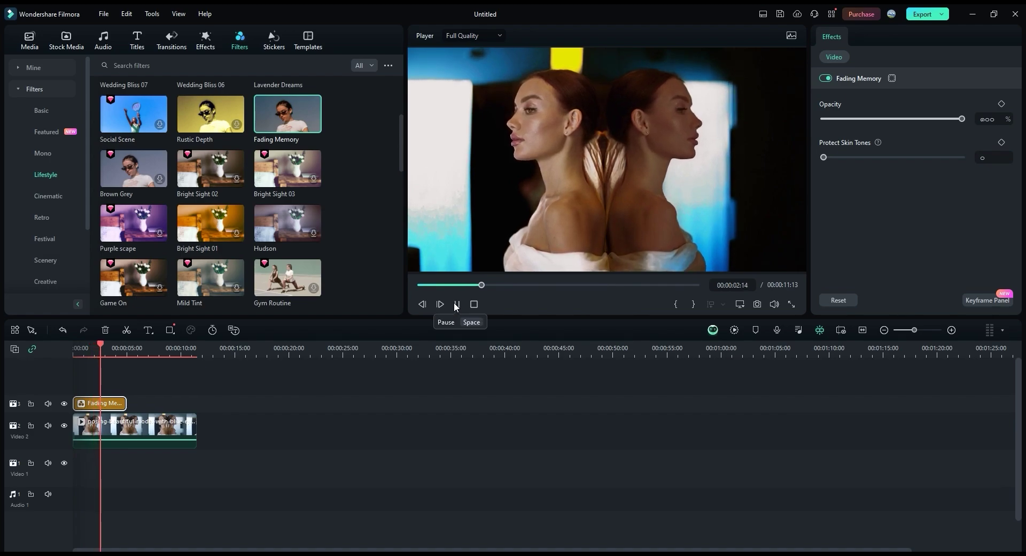
left_click(456, 304)
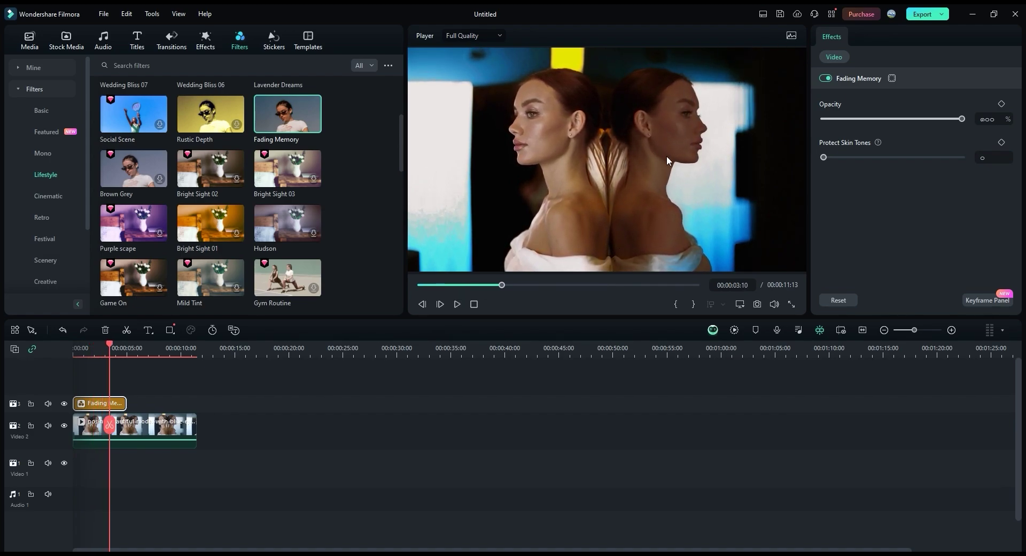
left_click_drag(823, 157, 935, 169)
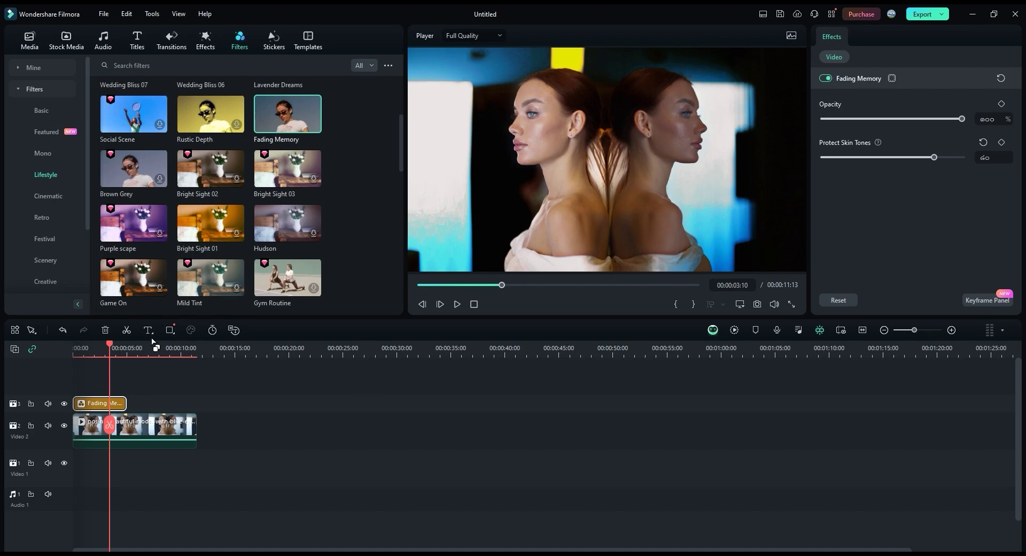
Step: Play the filtered video from the start and extend the Fading Memory filter to the full clip length
left_click_drag(111, 347, 73, 354)
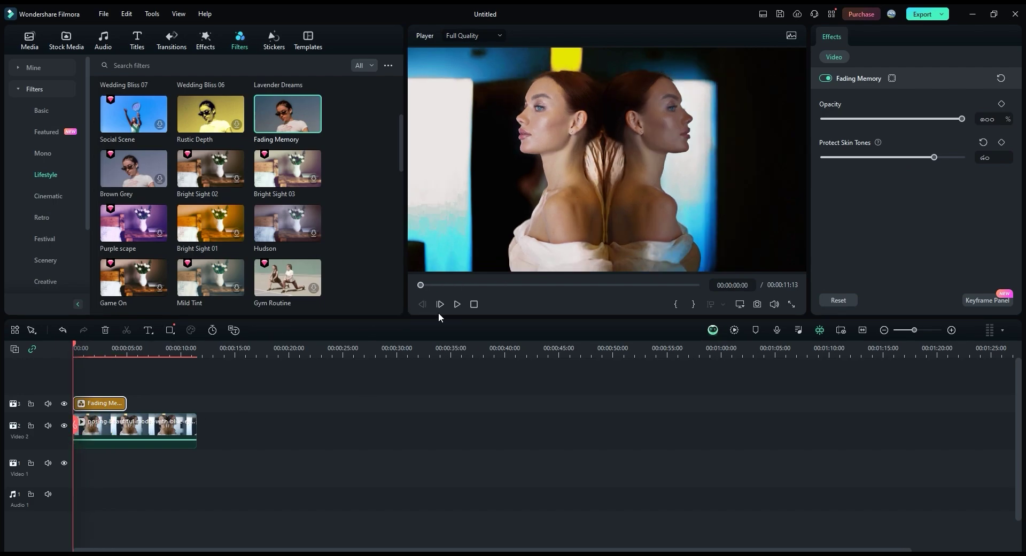
left_click(457, 304)
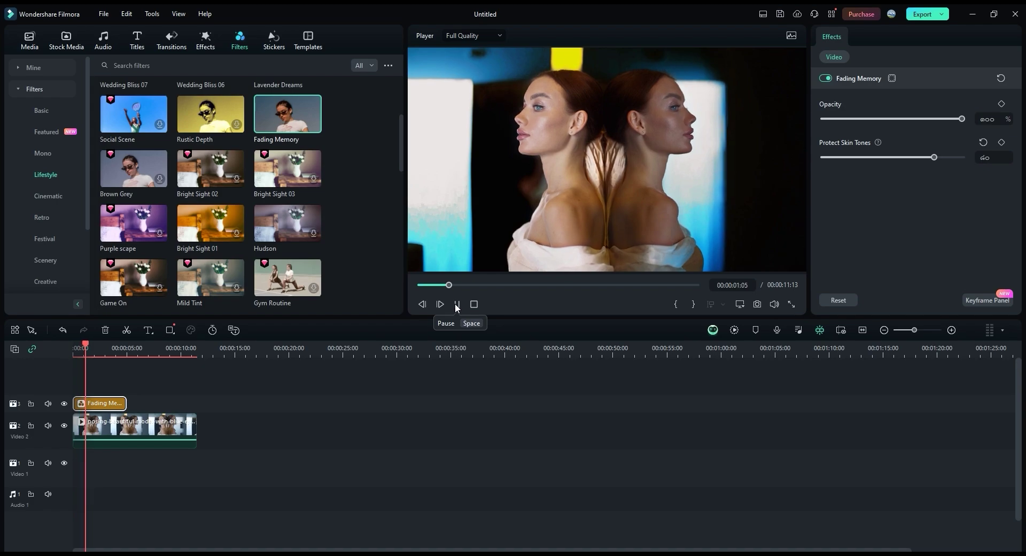
left_click_drag(126, 402, 195, 401)
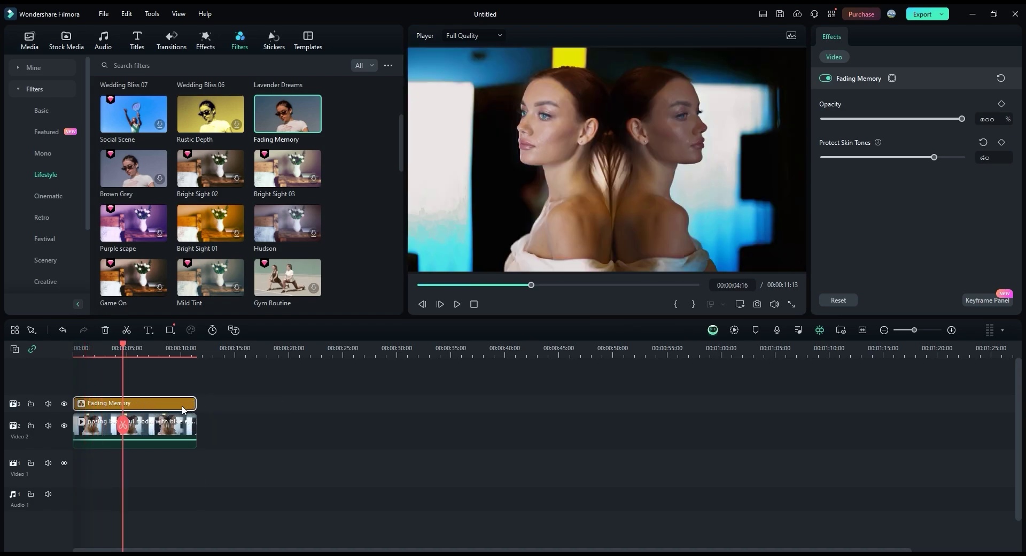
left_click(456, 304)
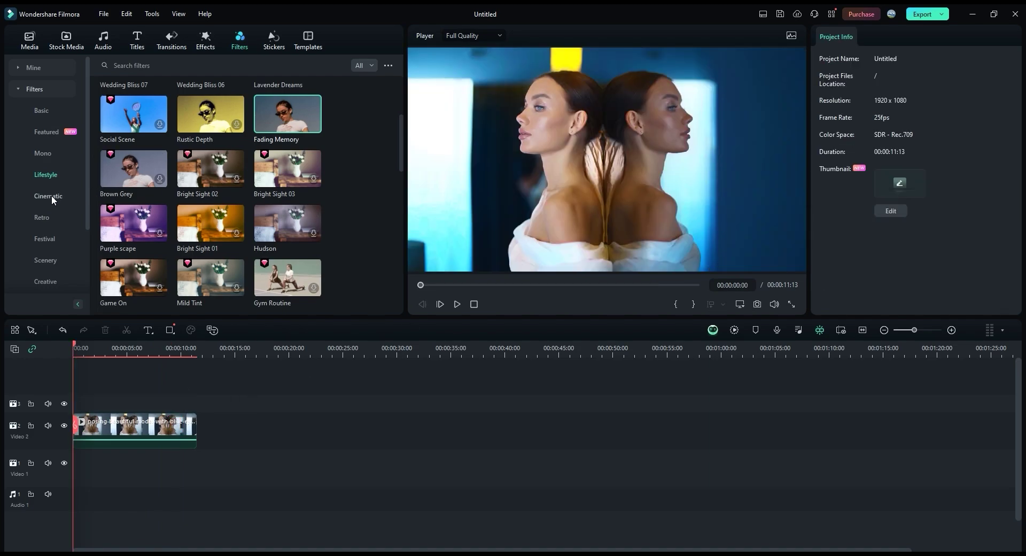
Step: Add the B&W Film filter from the Cinematic category above the video and extend it to the full clip length
left_click(52, 194)
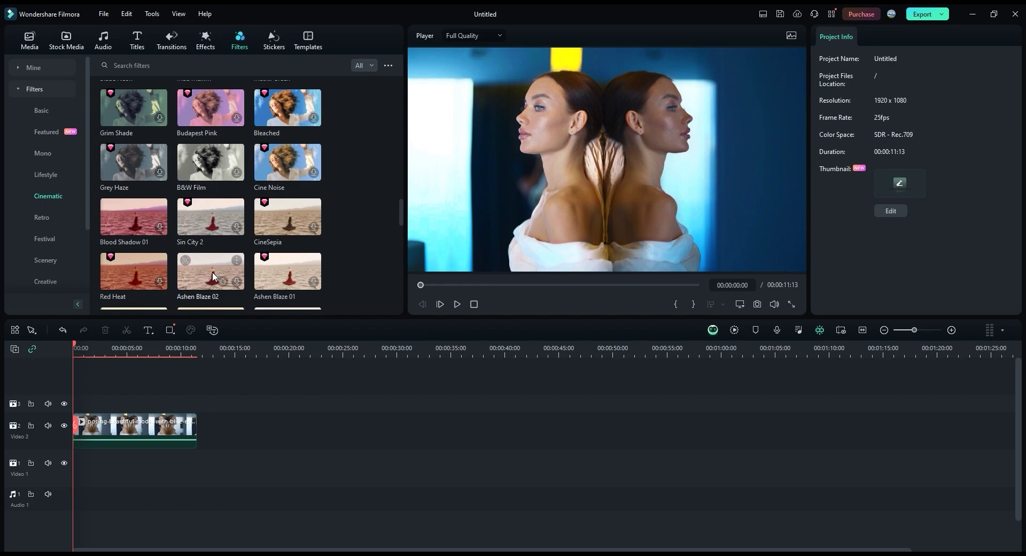
left_click_drag(210, 162, 123, 408)
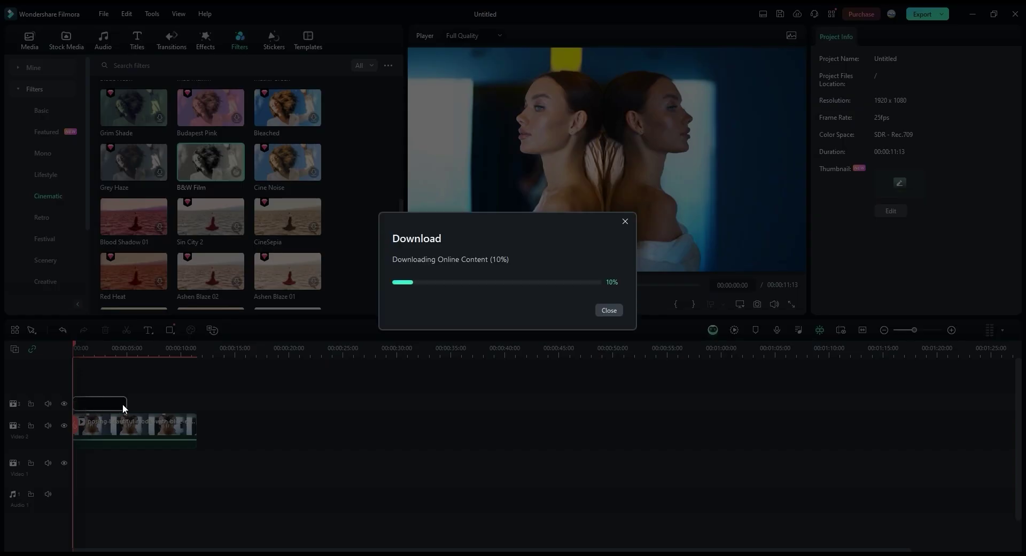
left_click_drag(123, 403, 192, 403)
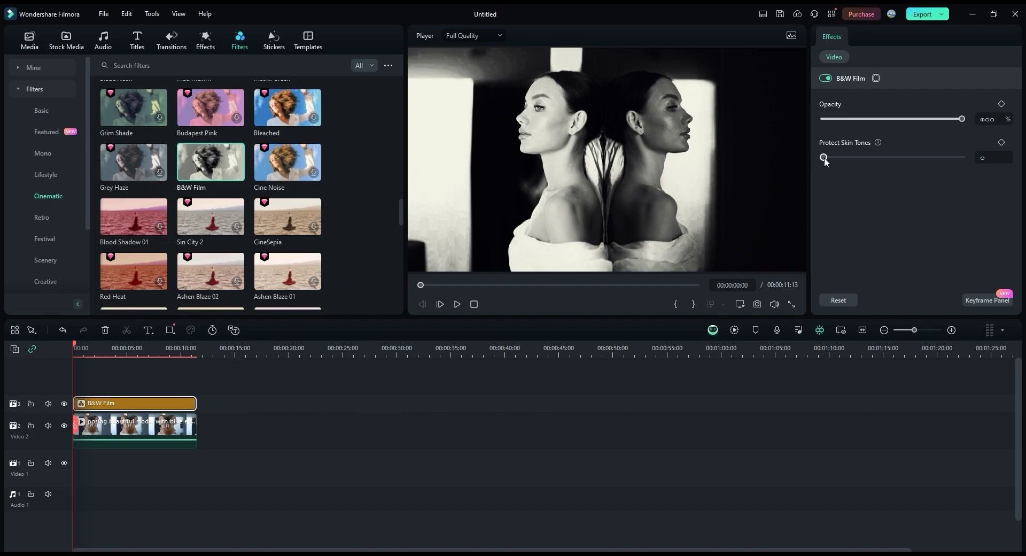
Step: Raise the B&W Film filter's Protect Skin Tones to nearly nine-tenths of its range and play back the clip
left_click_drag(824, 158, 934, 162)
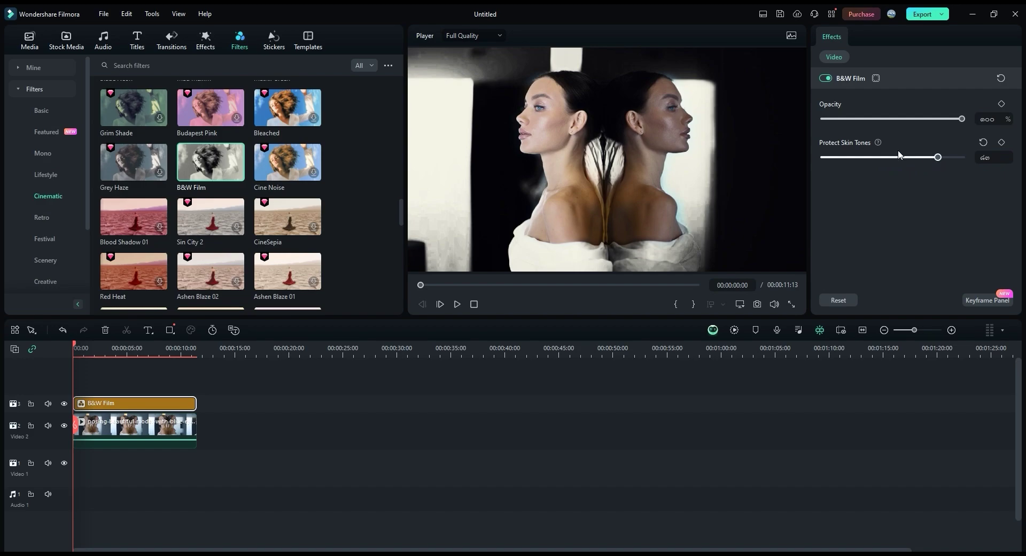
left_click_drag(938, 158, 943, 158)
left_click(458, 304)
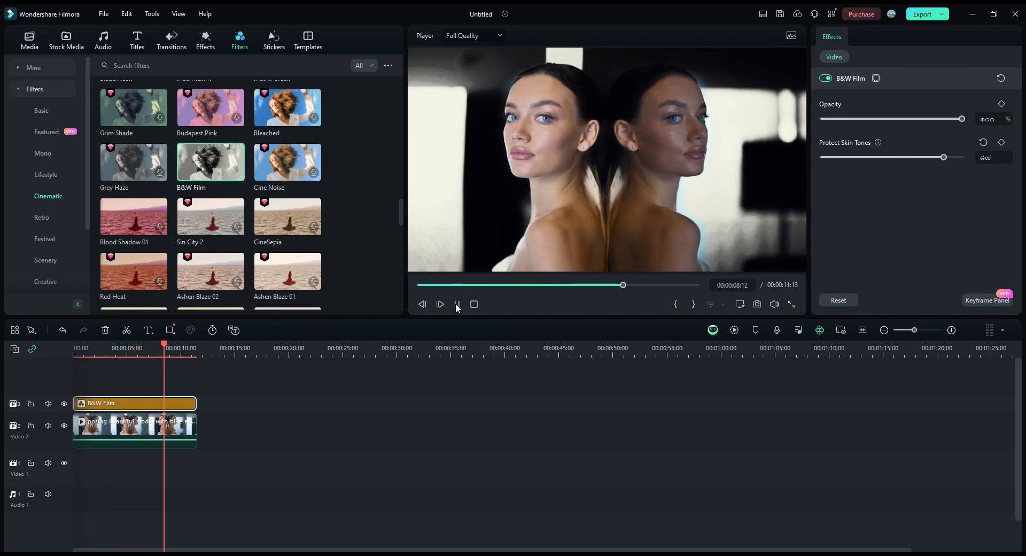
left_click(457, 305)
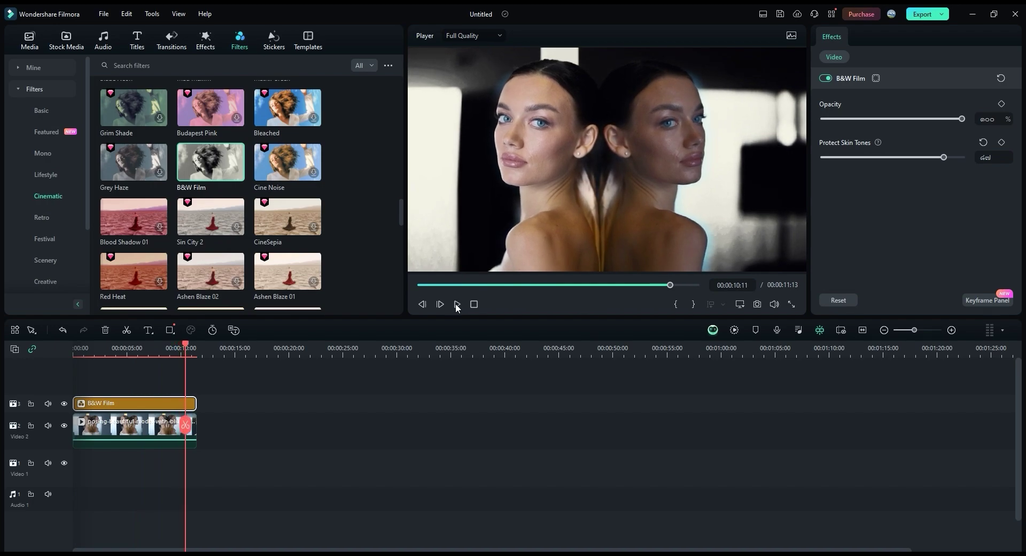